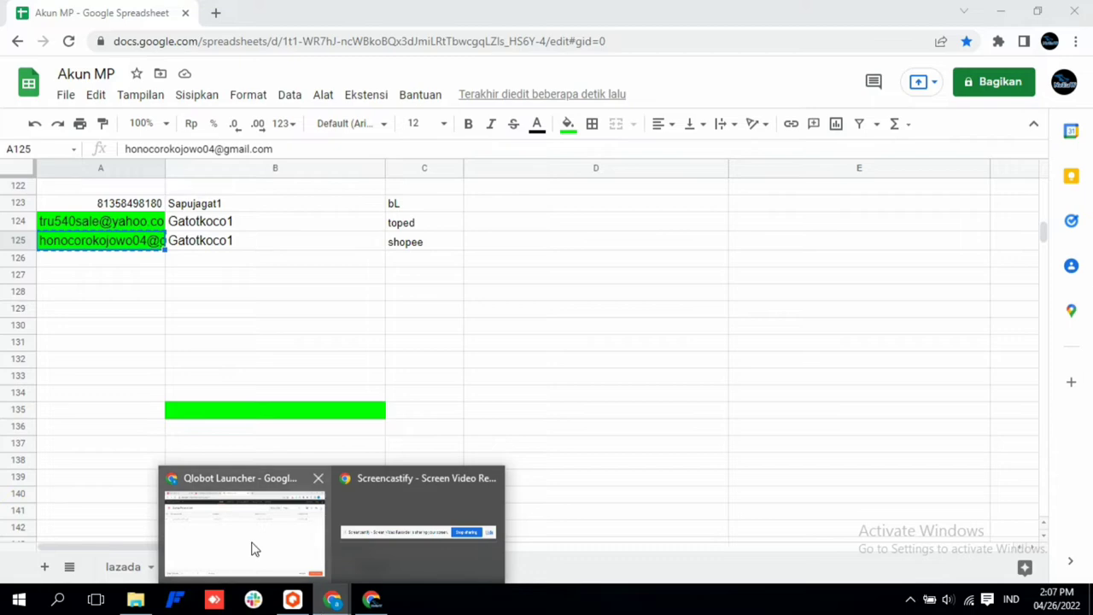
Paste the copied Shopee account e-mail into the Delete Product Lite tool's first-row Username/Email field.
{"action": "left_click", "coordinate": [252, 548]}
{"action": "left_click", "coordinate": [117, 191]}
{"action": "right_click", "coordinate": [116, 192]}
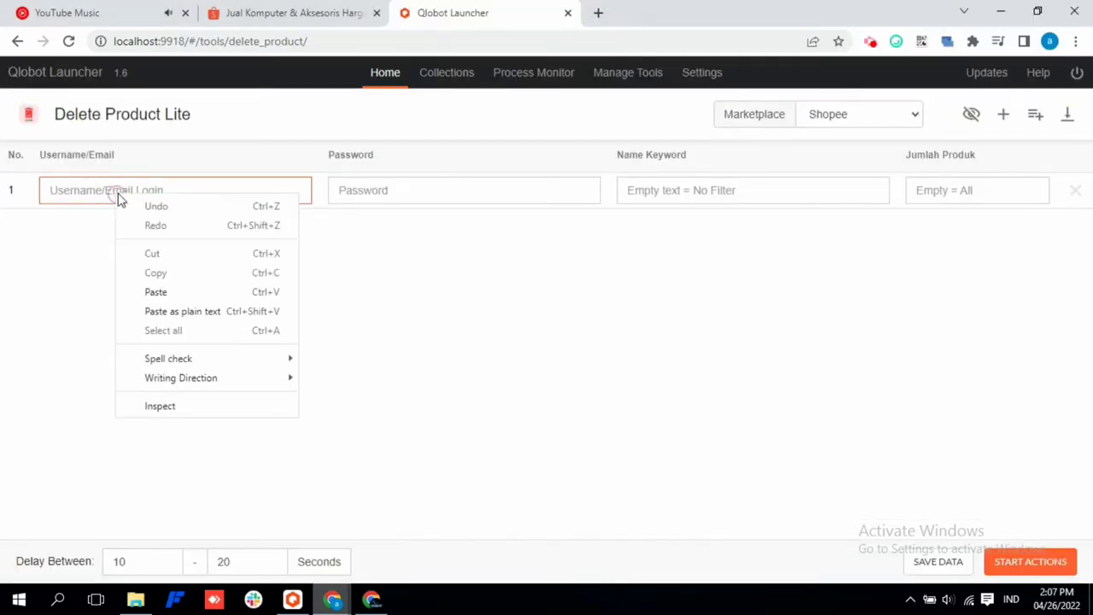
{"action": "left_click", "coordinate": [178, 293]}
{"action": "mouse_move", "coordinate": [371, 596]}
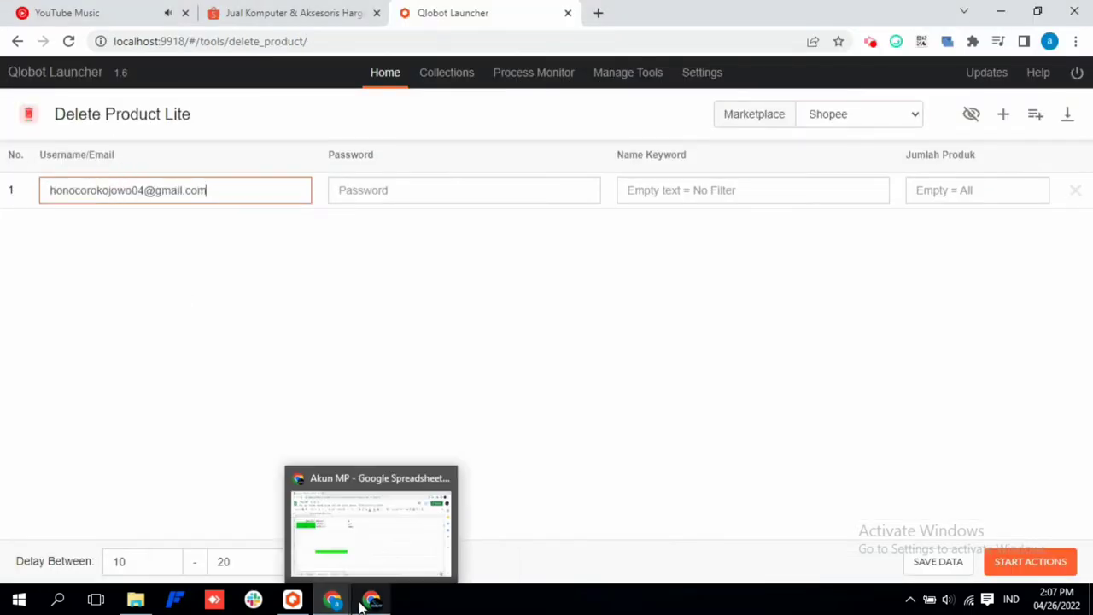
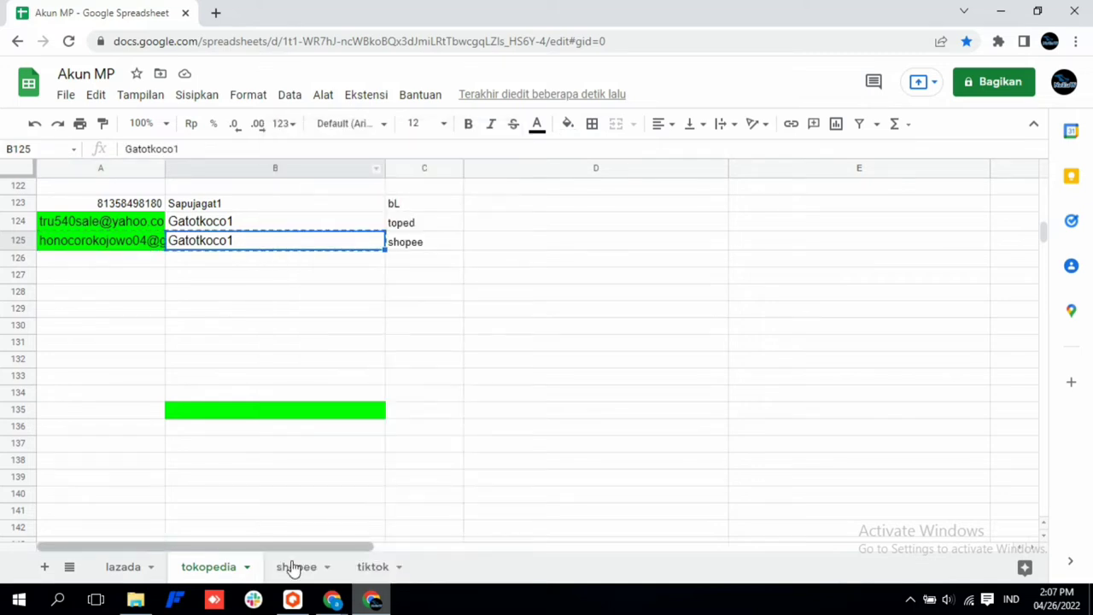
Paste the Shopee account's password and launch the Delete Product Lite run, closing the Command Executed dialog.
{"action": "mouse_move", "coordinate": [332, 598]}
{"action": "left_click", "coordinate": [261, 537]}
{"action": "left_click", "coordinate": [371, 195]}
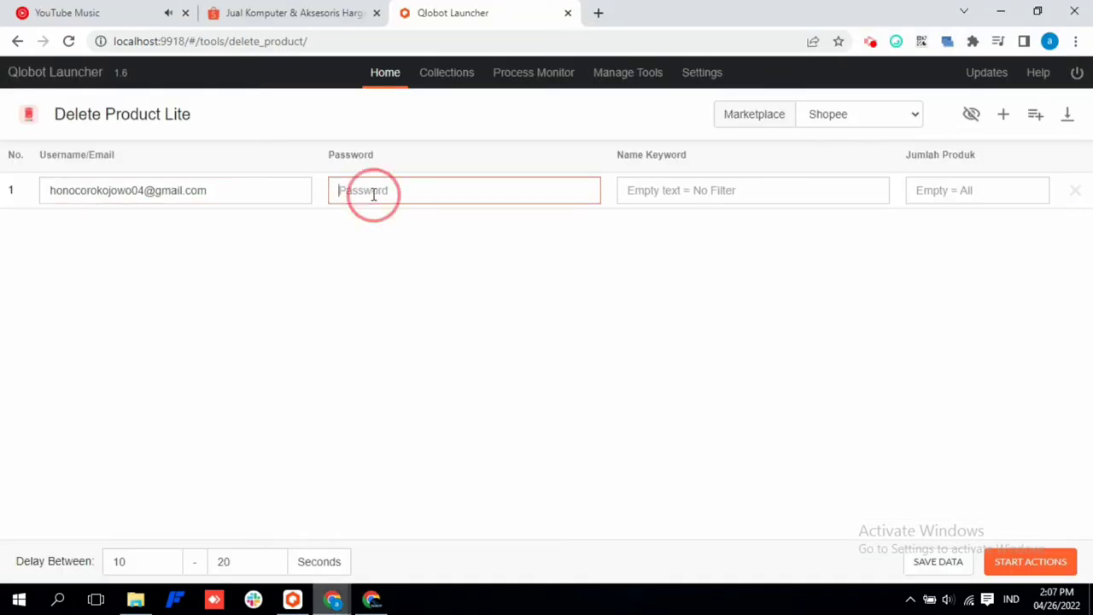
{"action": "right_click", "coordinate": [372, 197]}
{"action": "left_click", "coordinate": [415, 289]}
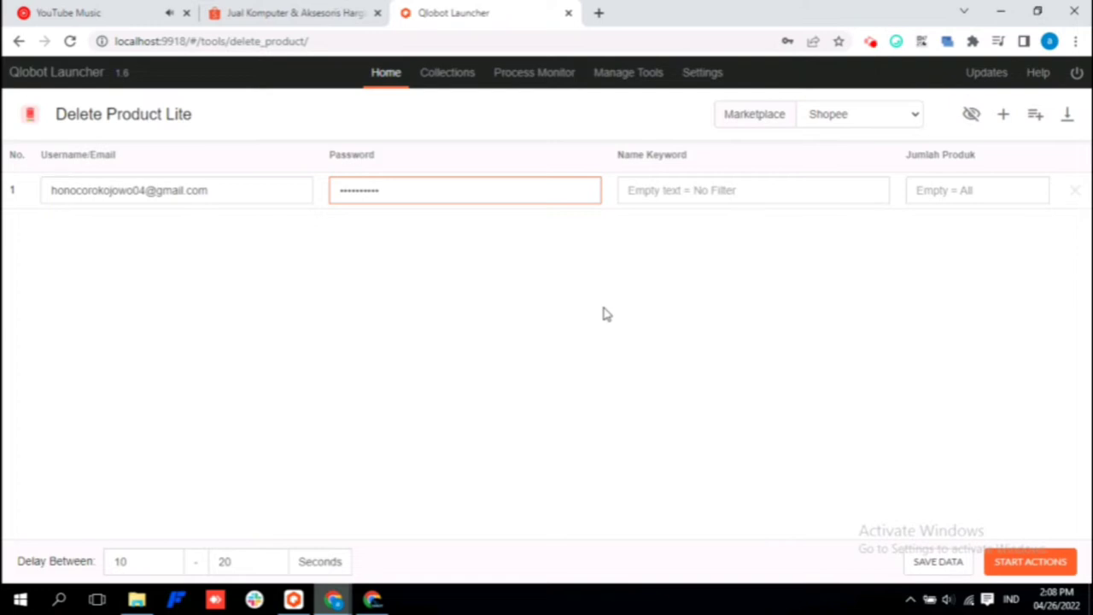
{"action": "left_click", "coordinate": [1003, 553]}
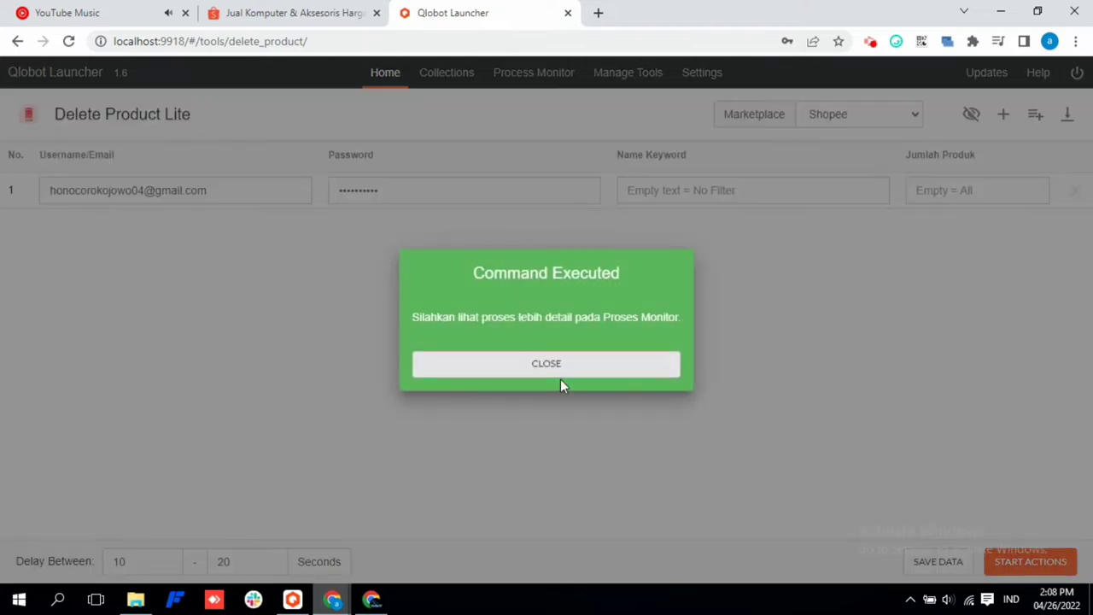
{"action": "left_click", "coordinate": [556, 367]}
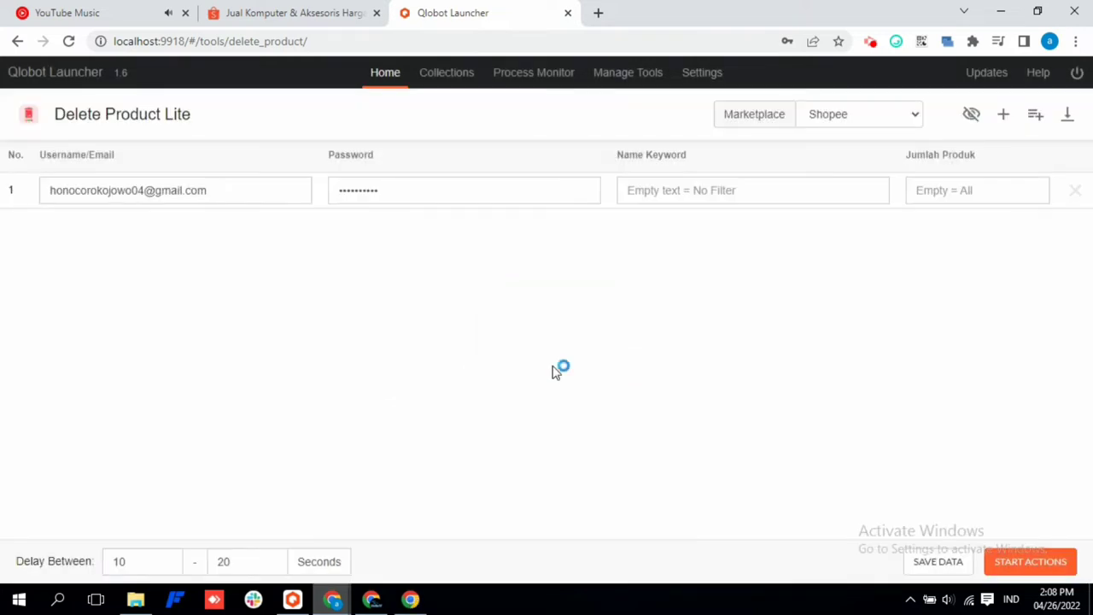
{"action": "left_click", "coordinate": [412, 598]}
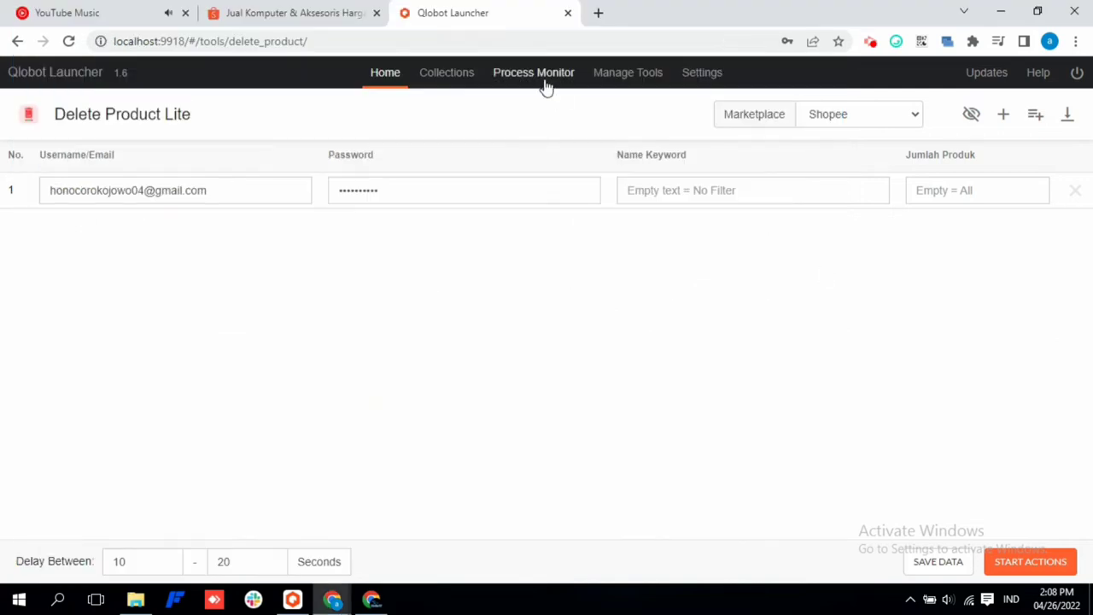
Open Process Monitor in a new tab, confirm the Shopee run's 12 successes, and return to Delete Product Lite.
{"action": "right_click", "coordinate": [544, 82]}
{"action": "left_click", "coordinate": [566, 93]}
{"action": "left_click", "coordinate": [627, 13]}
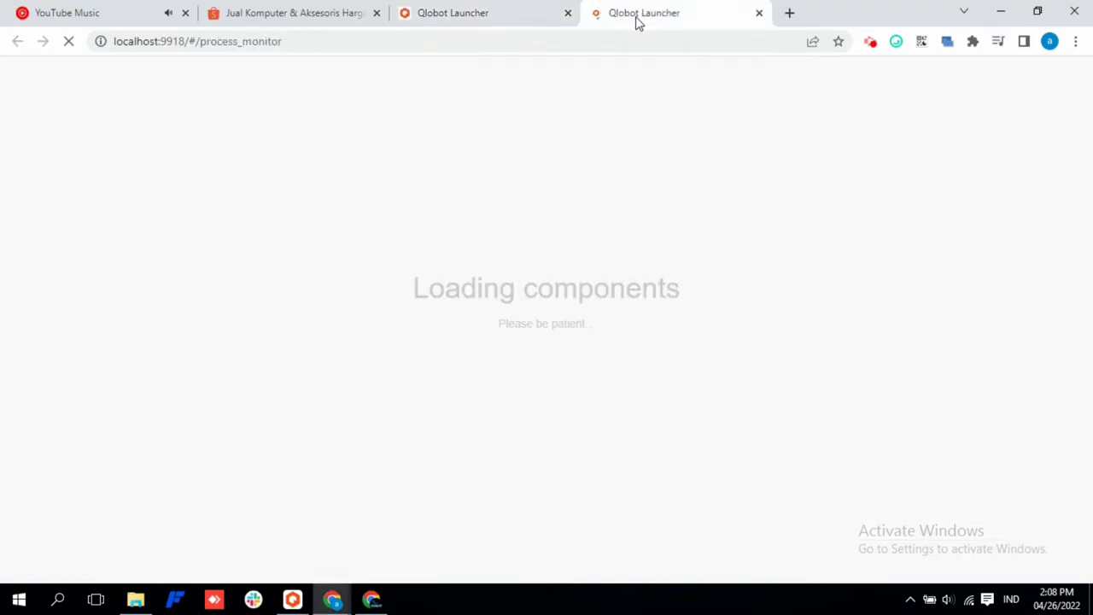
{"action": "scroll", "coordinate": [86, 439], "scroll_direction": "down", "scroll_amount": 1}
{"action": "left_click", "coordinate": [96, 548]}
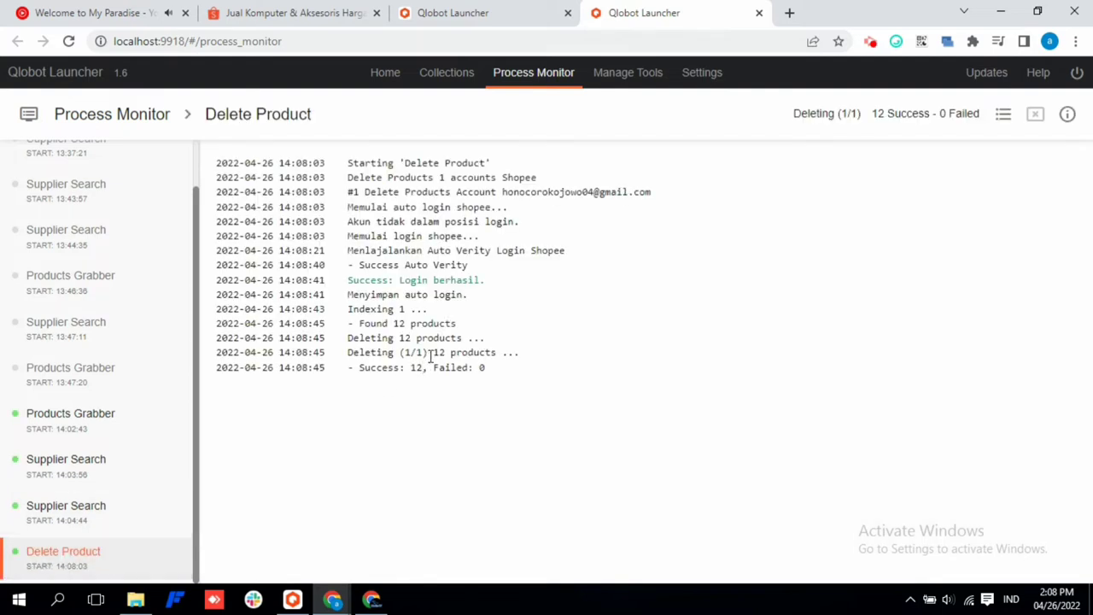
{"action": "left_click", "coordinate": [408, 373]}
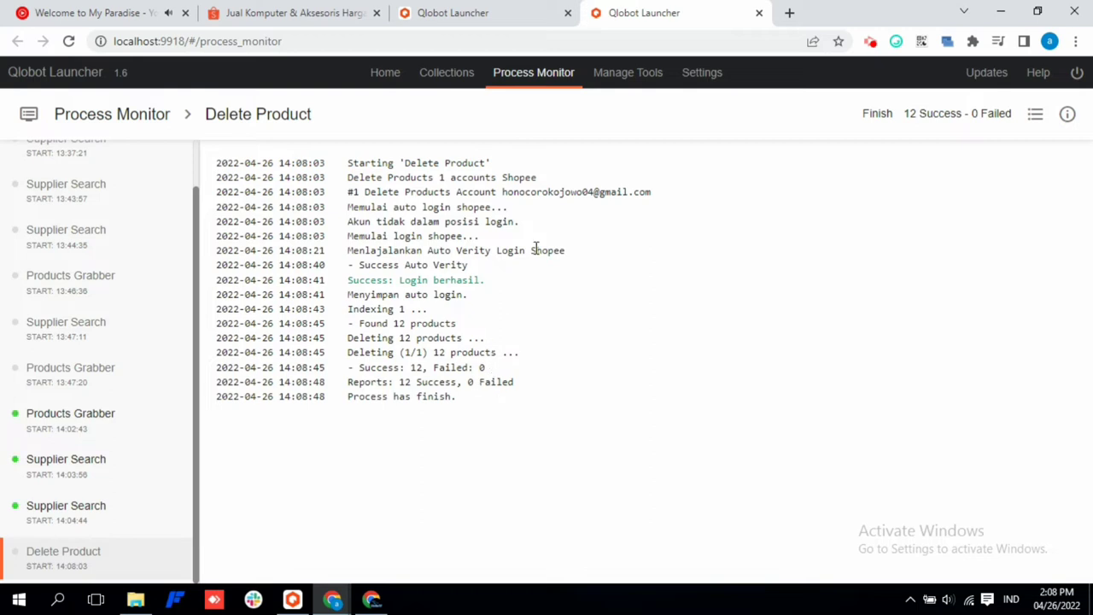
{"action": "left_click", "coordinate": [467, 13]}
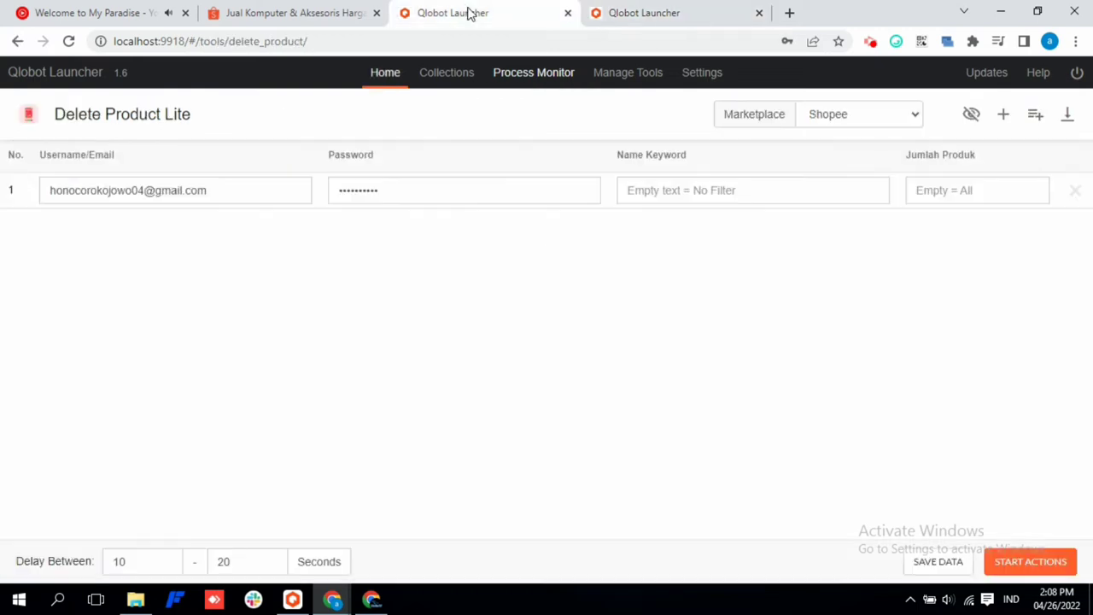
{"action": "left_click", "coordinate": [827, 114]}
Set the marketplace to Tokopedia and replace the username with the email copied from cell A124.
{"action": "left_click", "coordinate": [834, 149]}
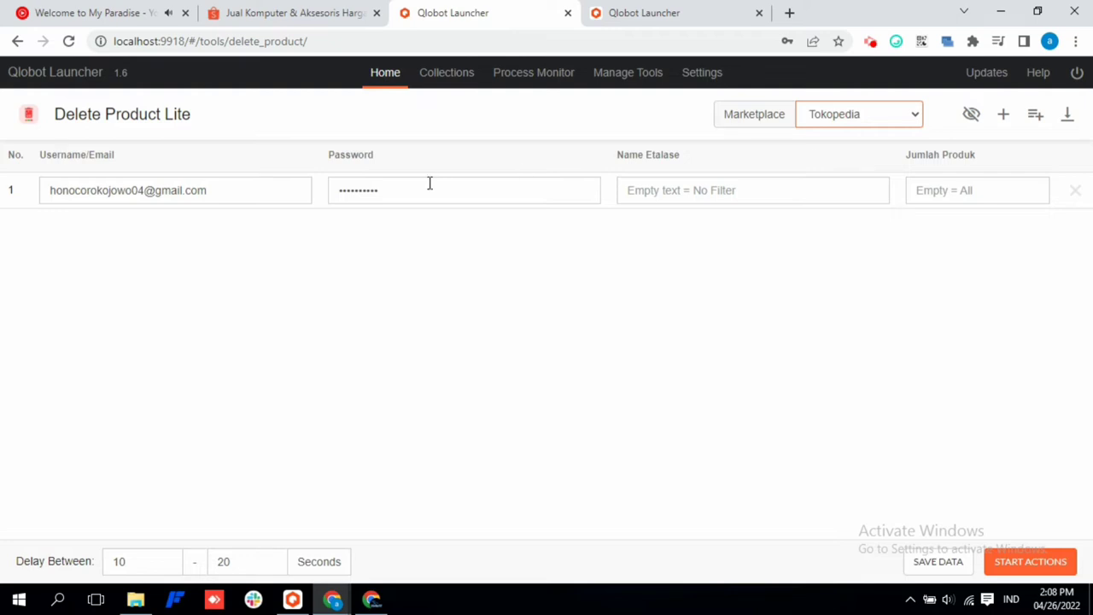
{"action": "triple_click", "coordinate": [247, 190]}
{"action": "key", "text": "BackSpace"}
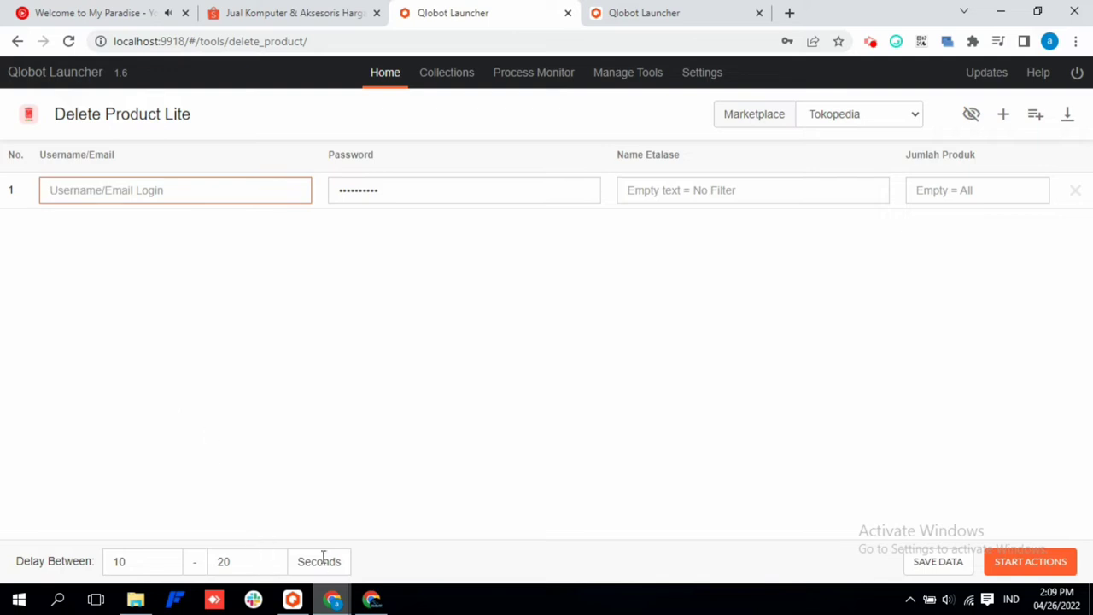
{"action": "key", "text": "alt+Tab"}
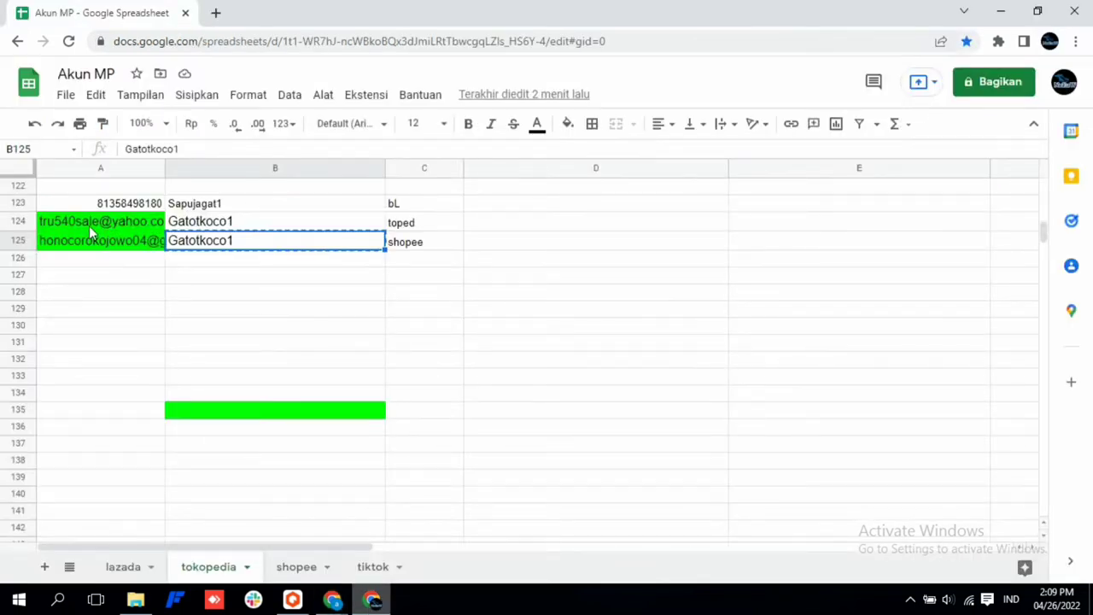
{"action": "left_click", "coordinate": [93, 227]}
{"action": "right_click", "coordinate": [92, 229]}
{"action": "left_click", "coordinate": [163, 164]}
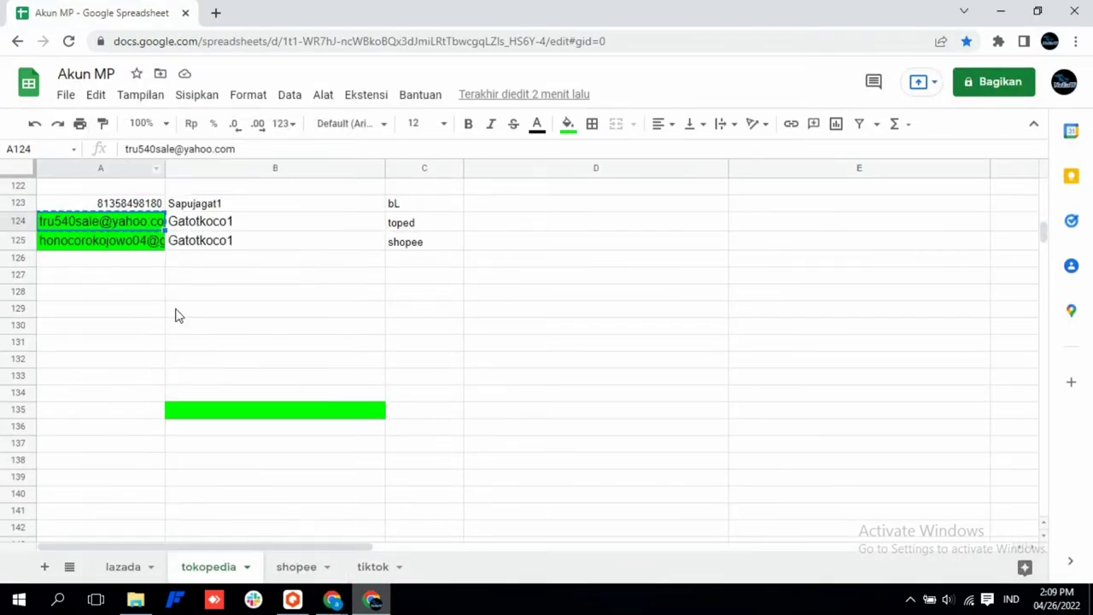
{"action": "mouse_move", "coordinate": [331, 598]}
{"action": "left_click", "coordinate": [281, 534]}
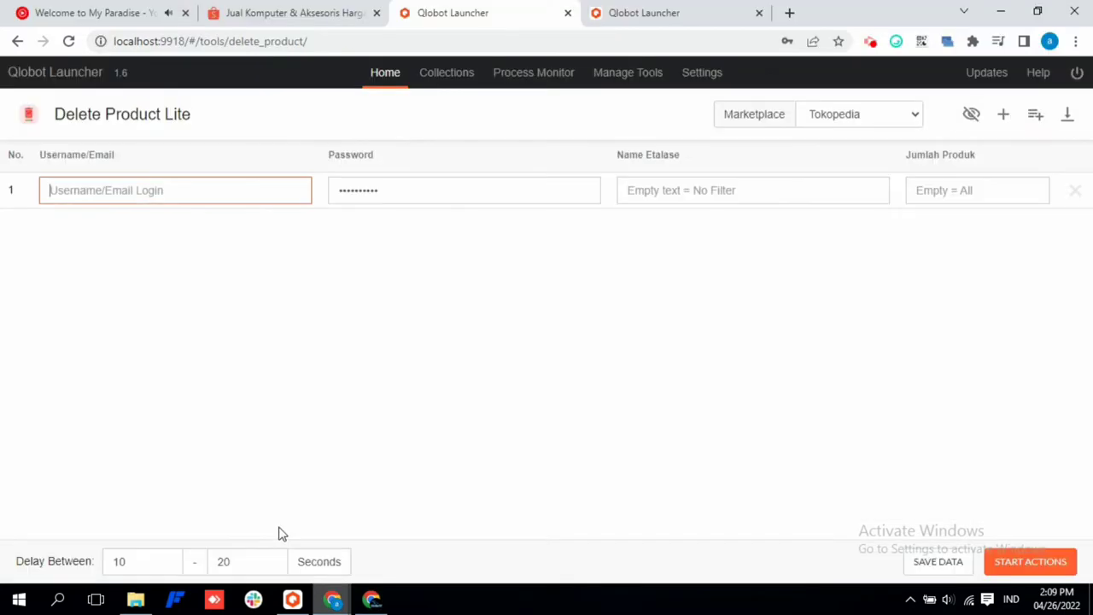
{"action": "right_click", "coordinate": [130, 196]}
{"action": "left_click", "coordinate": [185, 295]}
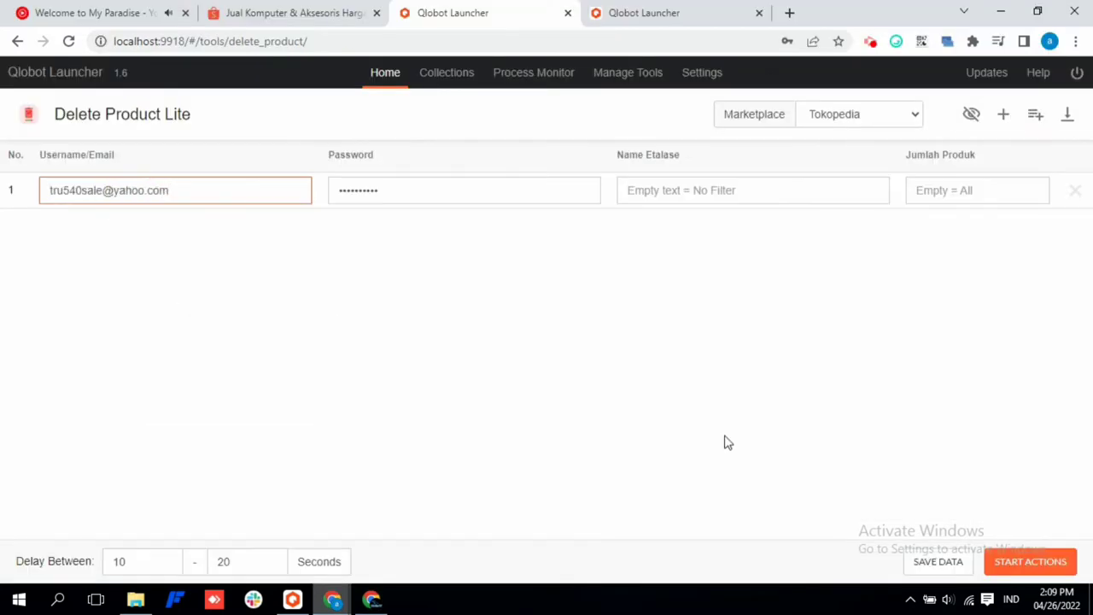
Start the Tokopedia deletion run, close the confirmation, and go to the Process Monitor.
{"action": "left_click", "coordinate": [1004, 560]}
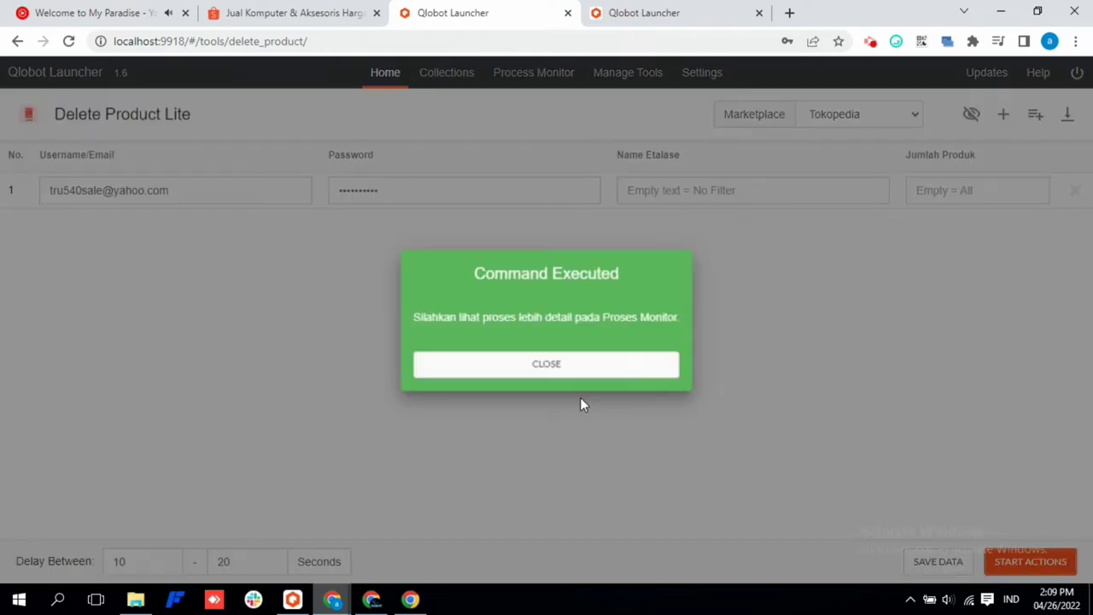
{"action": "left_click", "coordinate": [554, 363]}
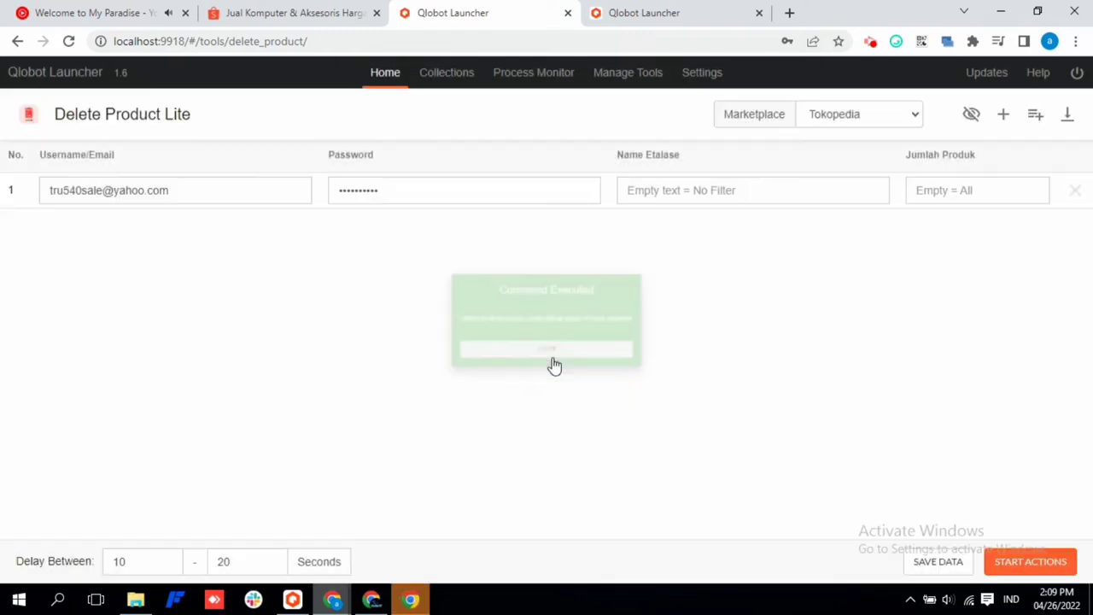
{"action": "left_click", "coordinate": [680, 11]}
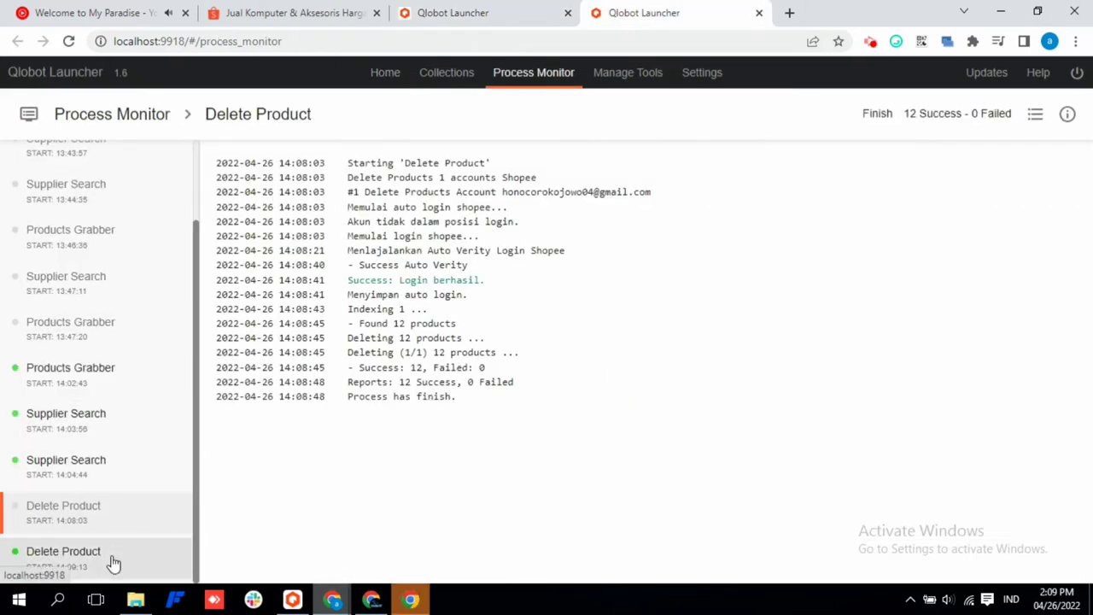
Open the new run's log and sign in to Tokopedia with the account email, password and authenticator code.
{"action": "left_click", "coordinate": [113, 560]}
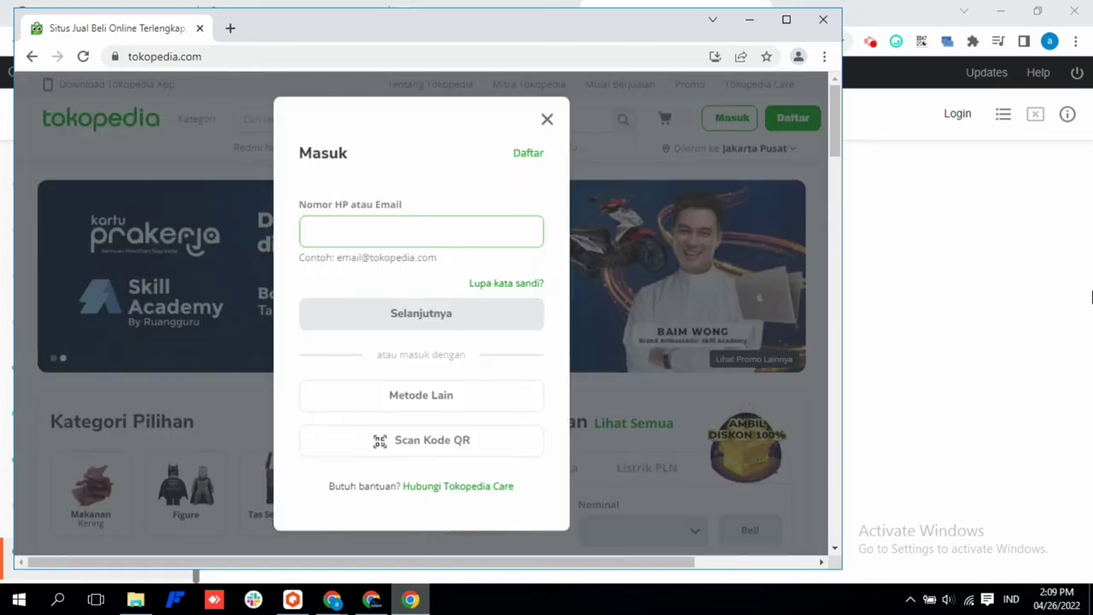
{"action": "key", "text": "Return"}
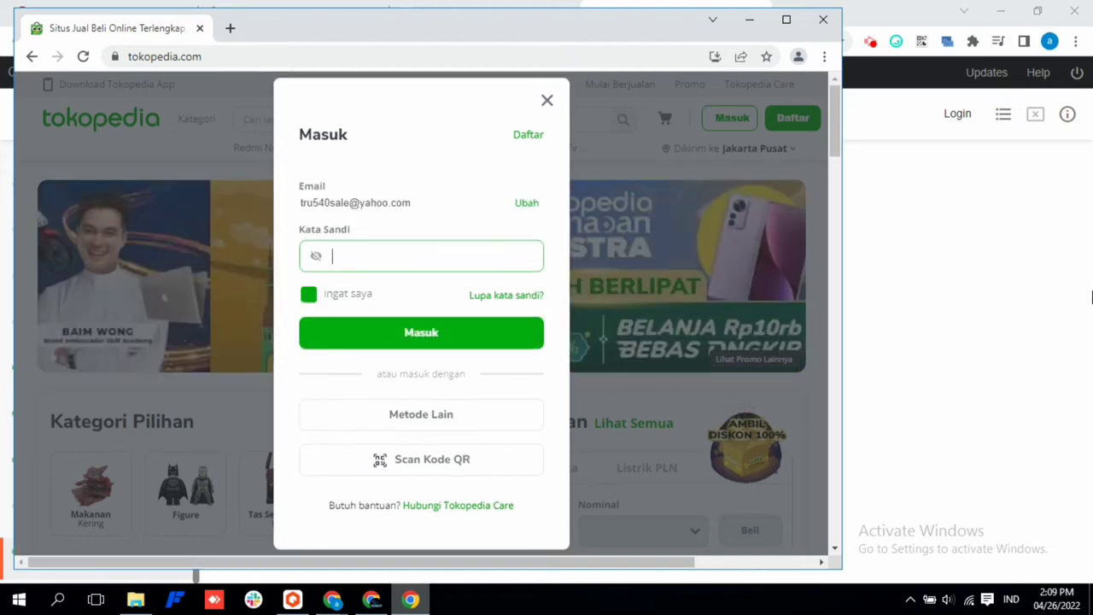
{"action": "key", "text": "Return"}
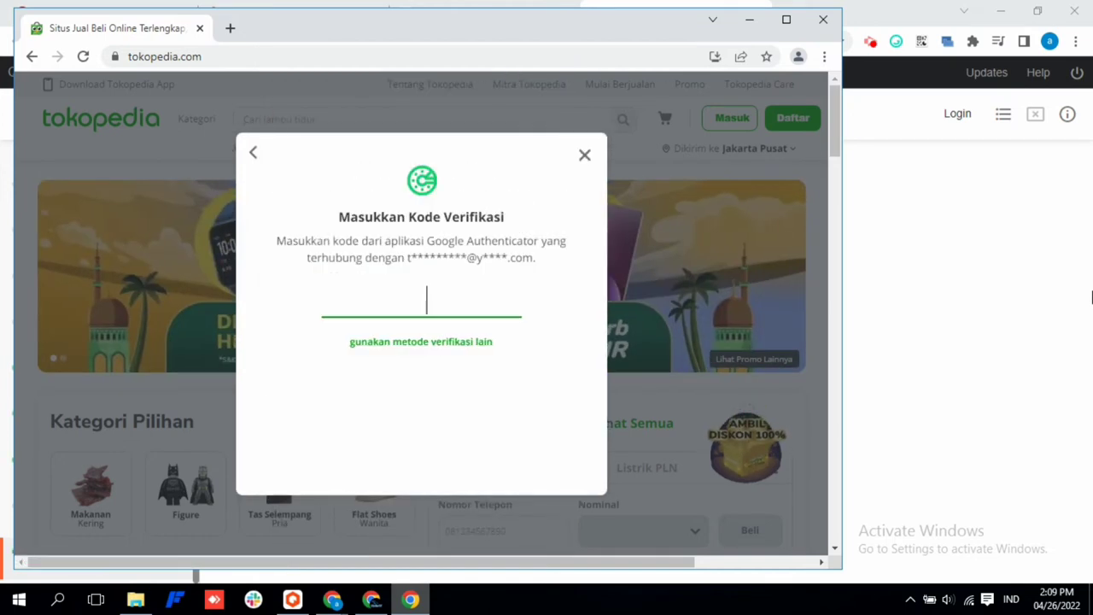
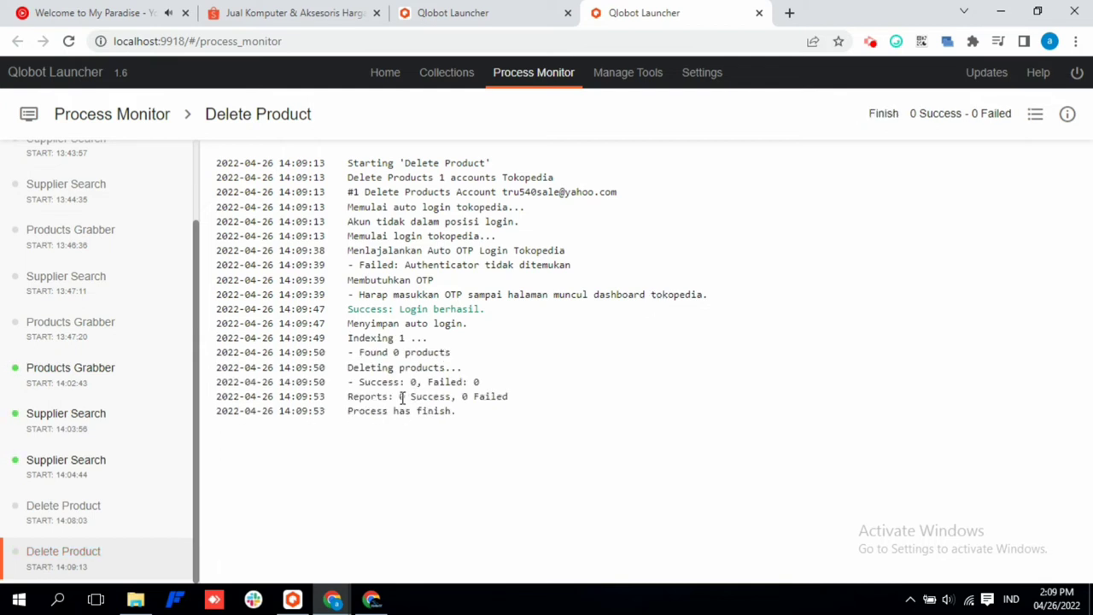
Set the Delete Product Lite marketplace to Bukalapak.
{"action": "left_click", "coordinate": [432, 8]}
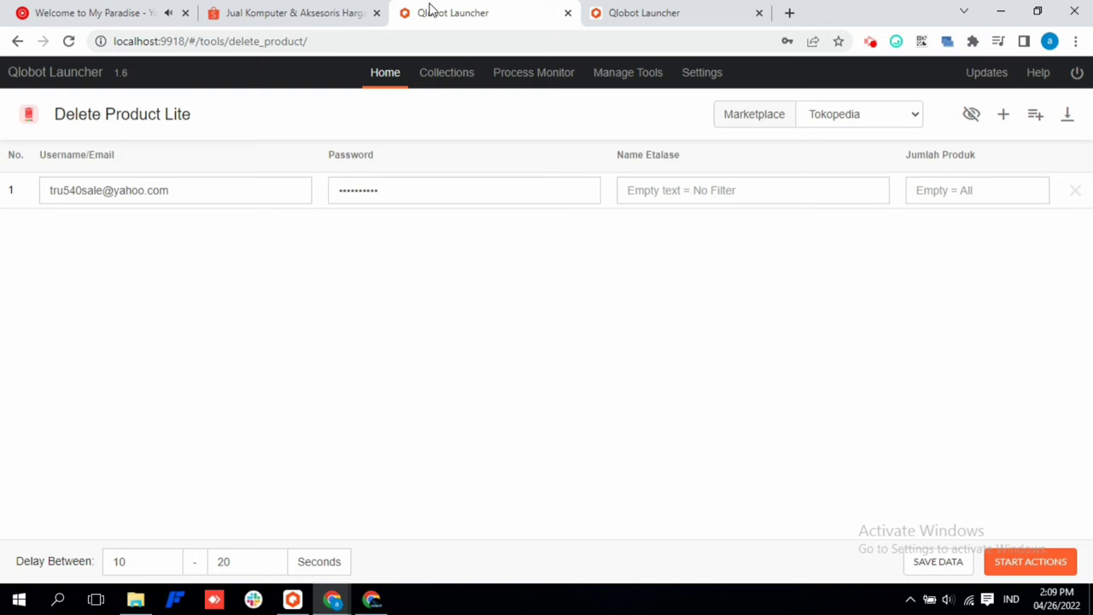
{"action": "left_click", "coordinate": [857, 122]}
{"action": "left_click", "coordinate": [852, 164]}
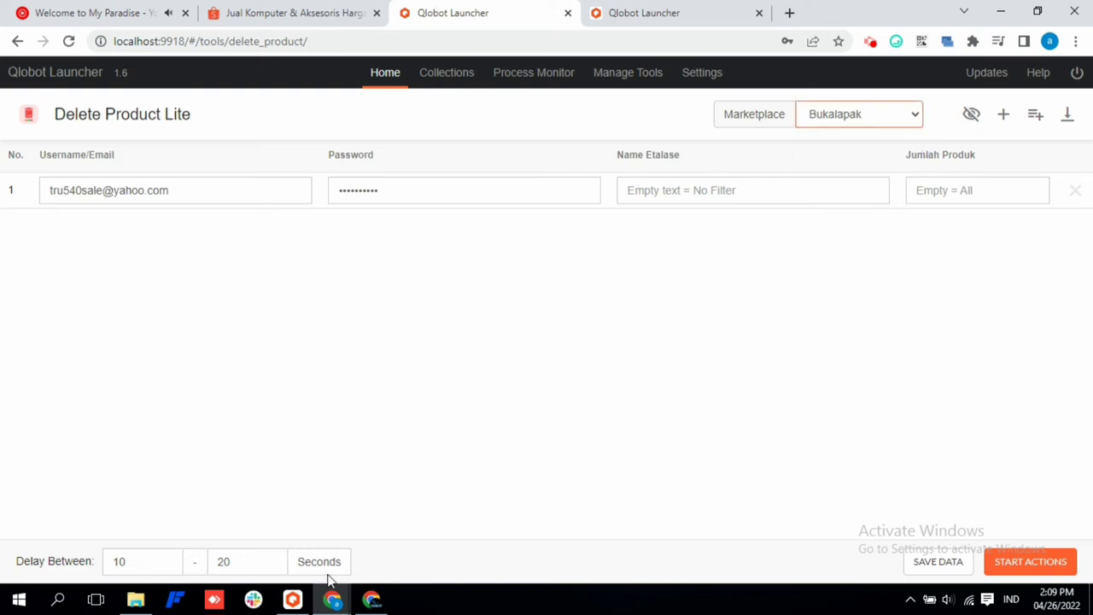
Replace the username with the phone number from cell A123, adding a leading 0.
{"action": "left_click", "coordinate": [365, 601]}
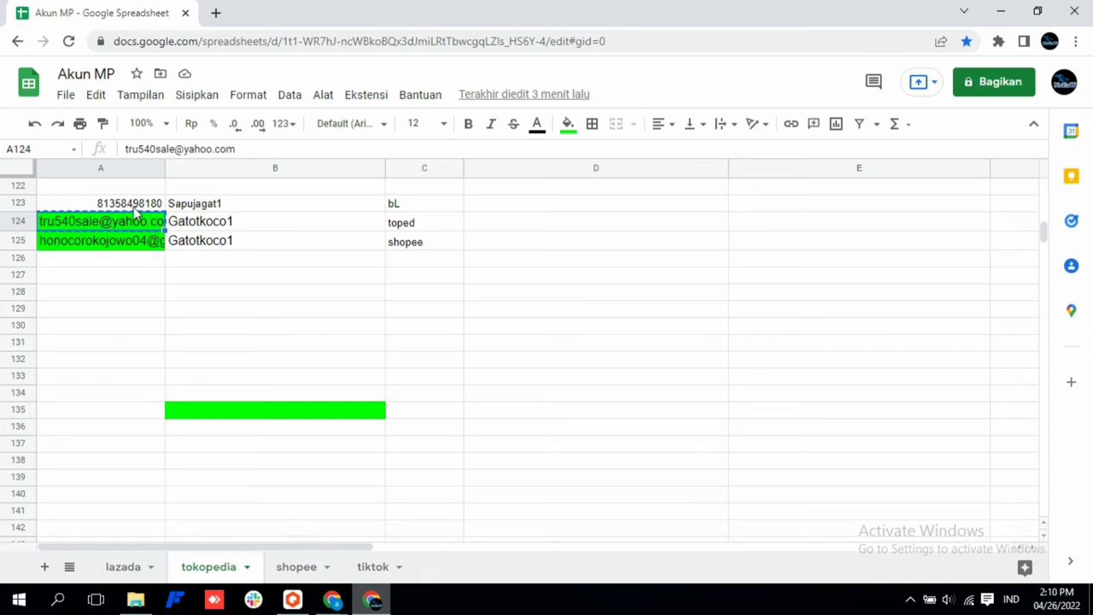
{"action": "left_click", "coordinate": [135, 205]}
{"action": "right_click", "coordinate": [136, 205]}
{"action": "left_click", "coordinate": [177, 177]}
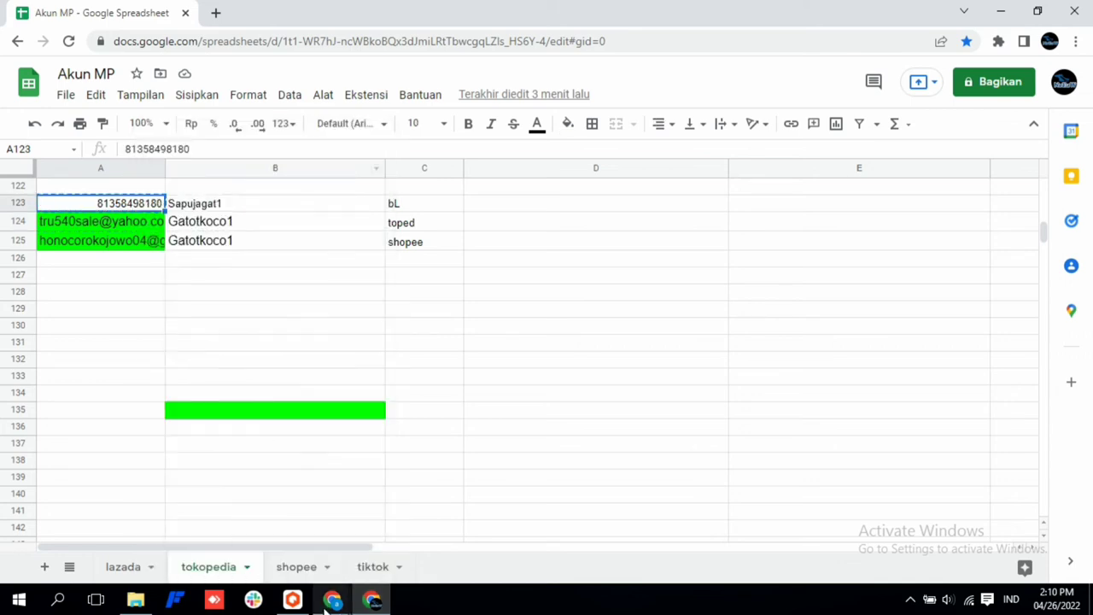
{"action": "left_click", "coordinate": [327, 603]}
{"action": "left_click", "coordinate": [238, 536]}
{"action": "left_click", "coordinate": [107, 186]}
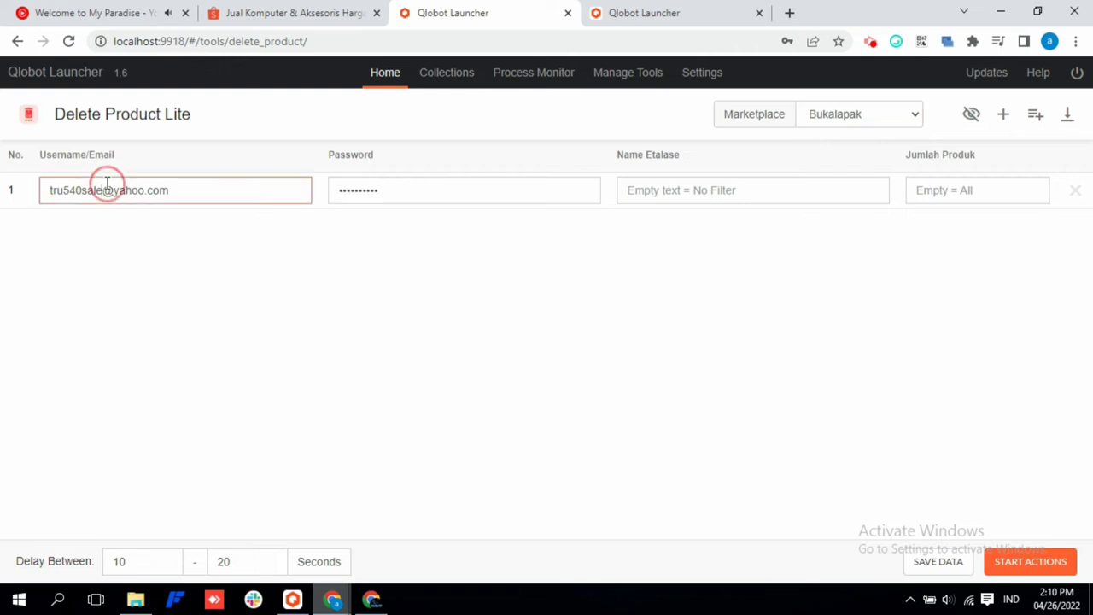
{"action": "triple_click", "coordinate": [106, 186]}
{"action": "right_click", "coordinate": [128, 192]}
{"action": "left_click", "coordinate": [145, 237]}
{"action": "left_click", "coordinate": [48, 190]}
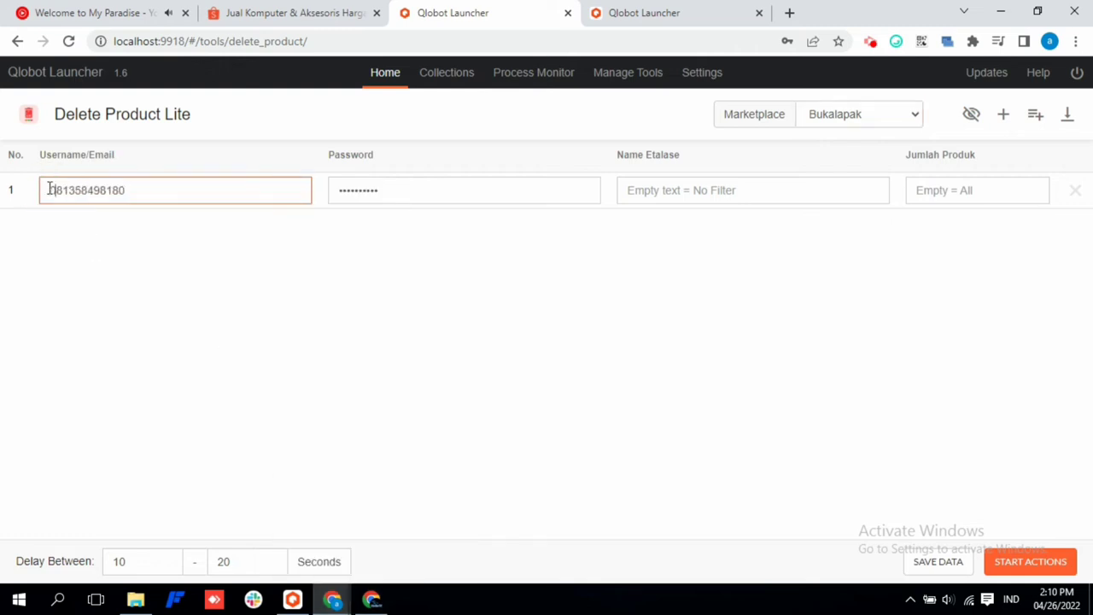
Replace the password with the one copied from cell B123 of Akun MP.
{"action": "left_click", "coordinate": [370, 601]}
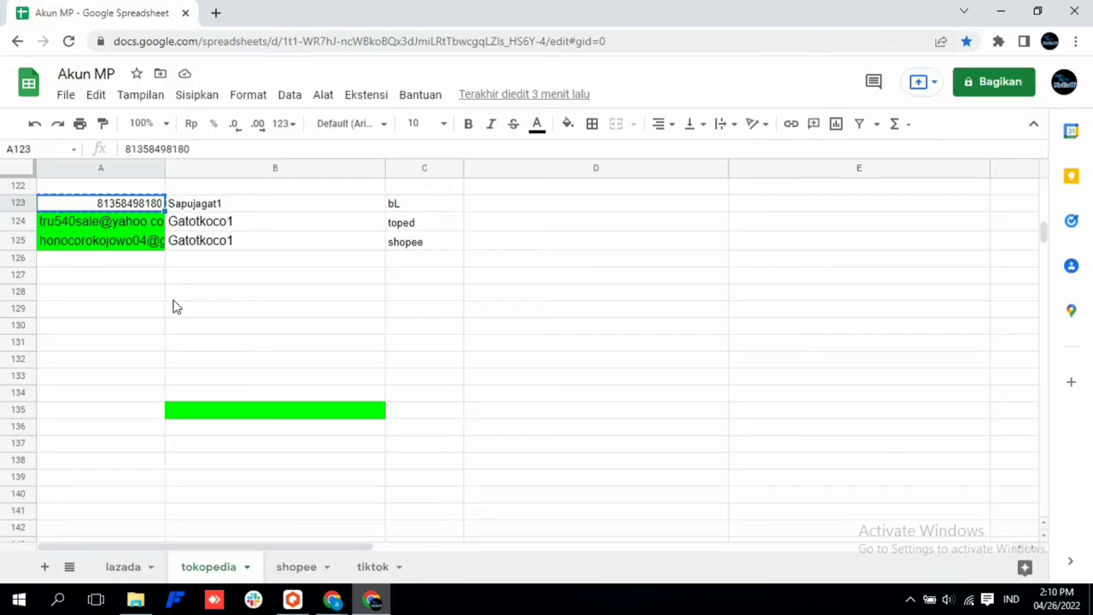
{"action": "left_click", "coordinate": [232, 205]}
{"action": "right_click", "coordinate": [232, 205]}
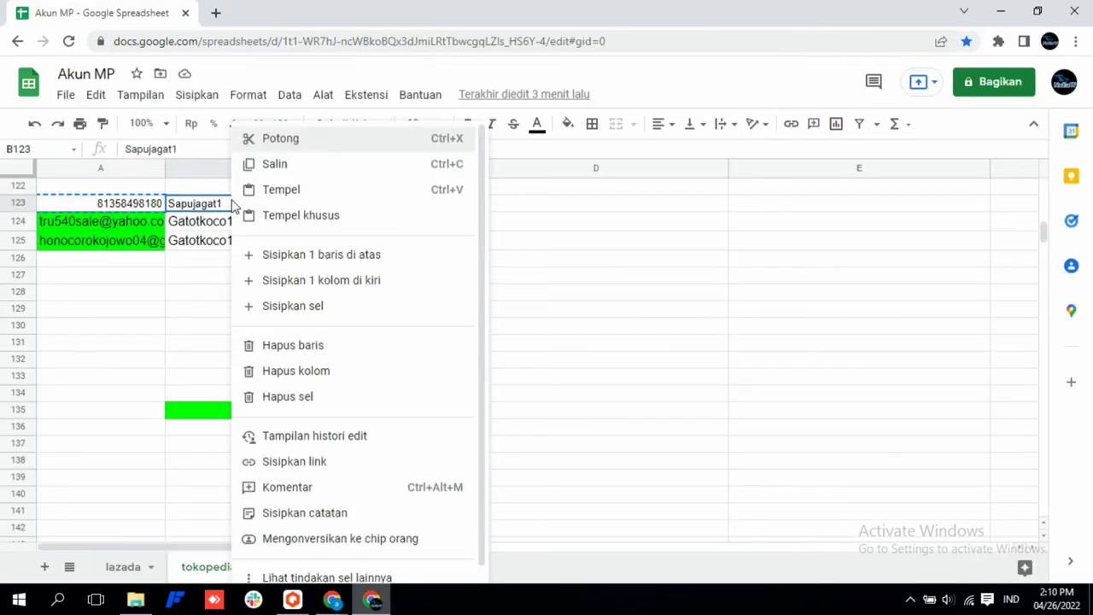
{"action": "left_click", "coordinate": [281, 174]}
{"action": "mouse_move", "coordinate": [333, 601]}
{"action": "left_click", "coordinate": [282, 521]}
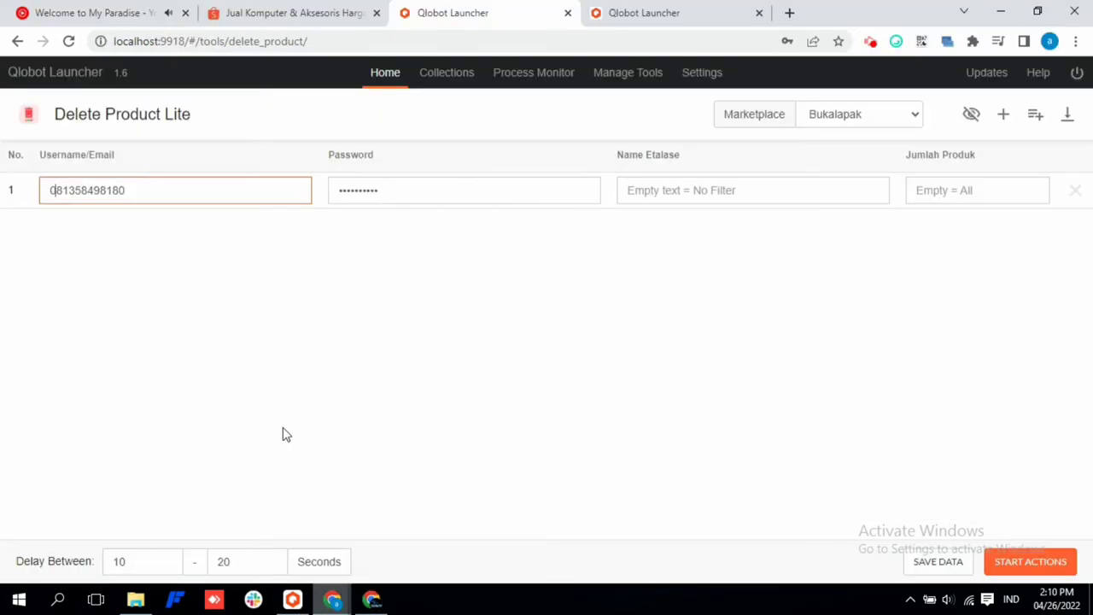
{"action": "left_click", "coordinate": [365, 188]}
{"action": "double_click", "coordinate": [365, 189]}
{"action": "right_click", "coordinate": [365, 190]}
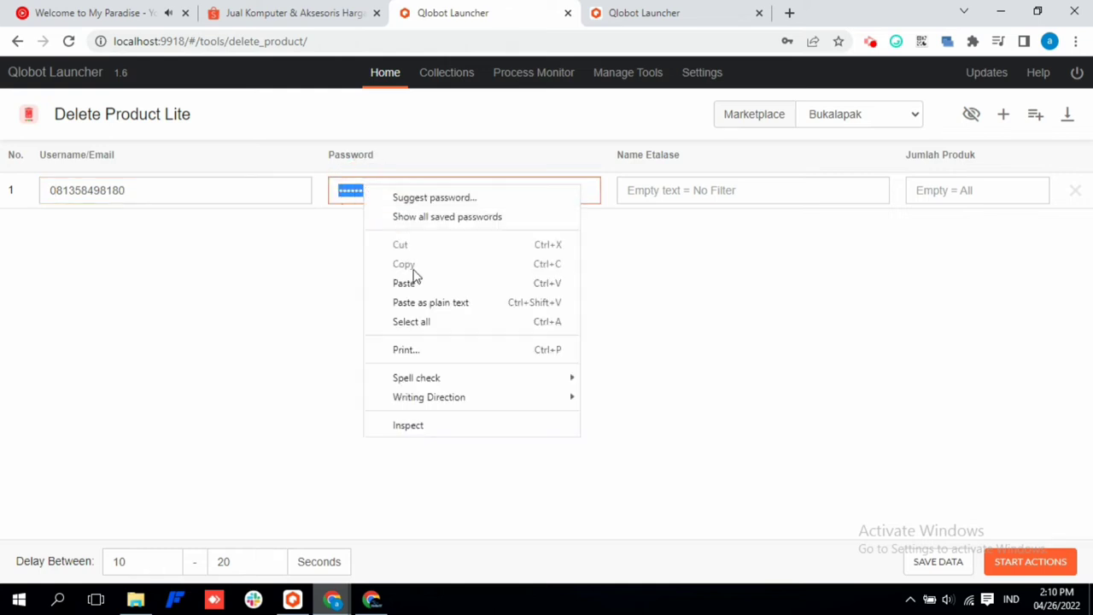
{"action": "left_click", "coordinate": [417, 282]}
Start the Bukalapak deletion run, close the confirmation, and switch to the Process Monitor.
{"action": "left_click", "coordinate": [1025, 557]}
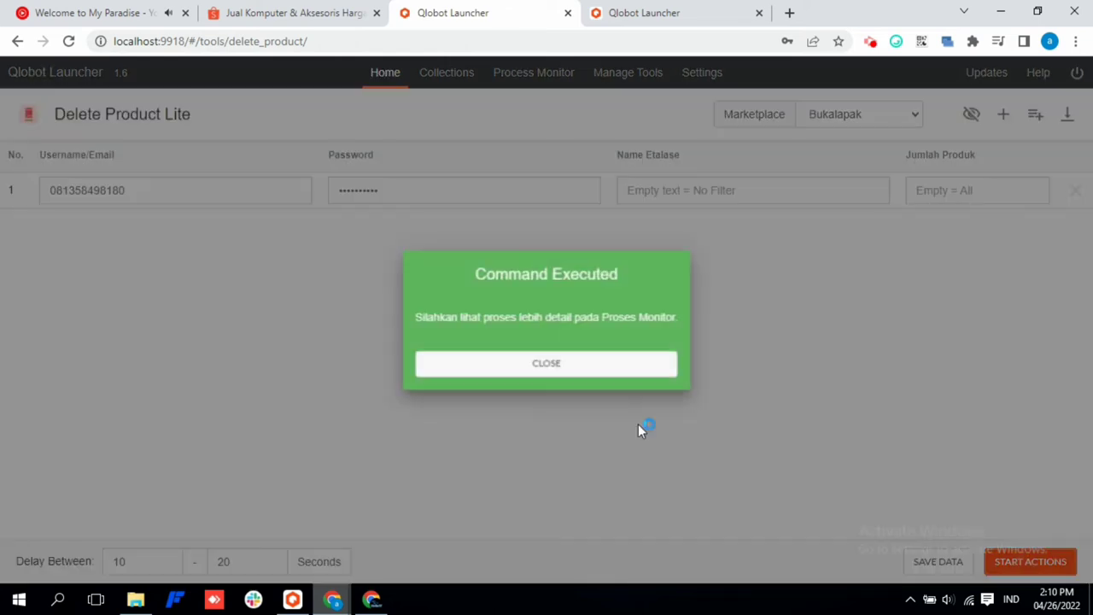
{"action": "left_click", "coordinate": [555, 365]}
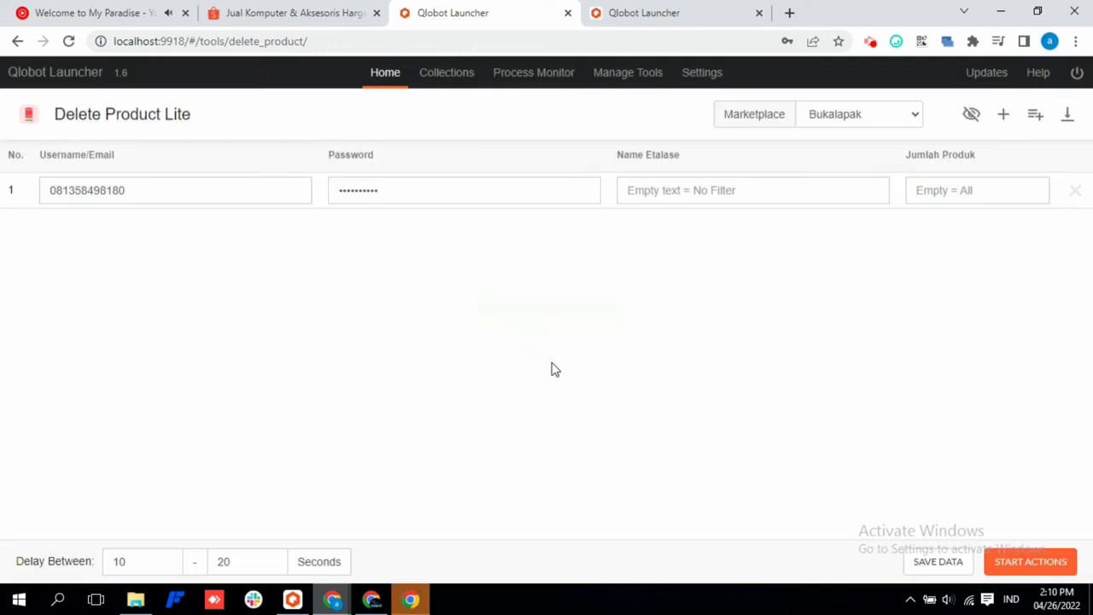
{"action": "left_click", "coordinate": [642, 11]}
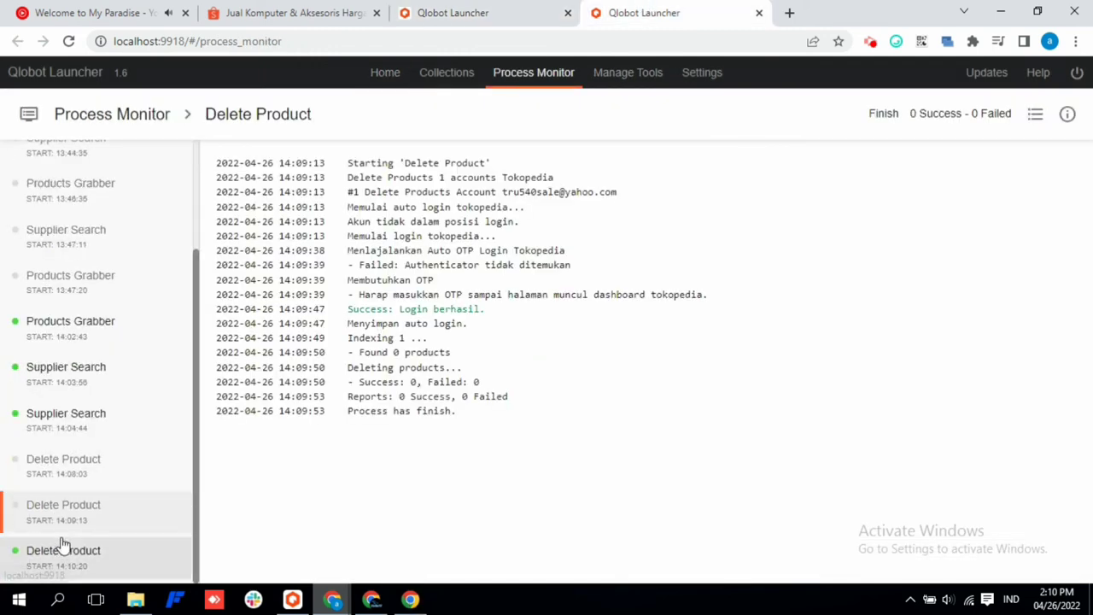
Open the new run's log and verify the Bukalapak login with the SMS code in Kode rahasia.
{"action": "left_click", "coordinate": [78, 568]}
{"action": "left_click", "coordinate": [411, 600]}
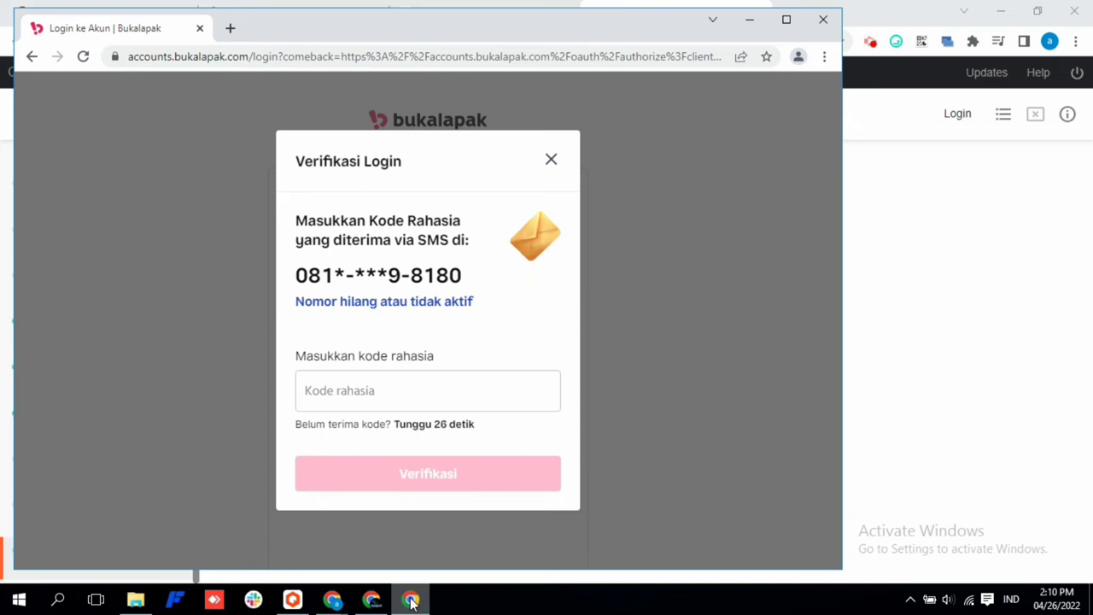
{"action": "left_click", "coordinate": [426, 407]}
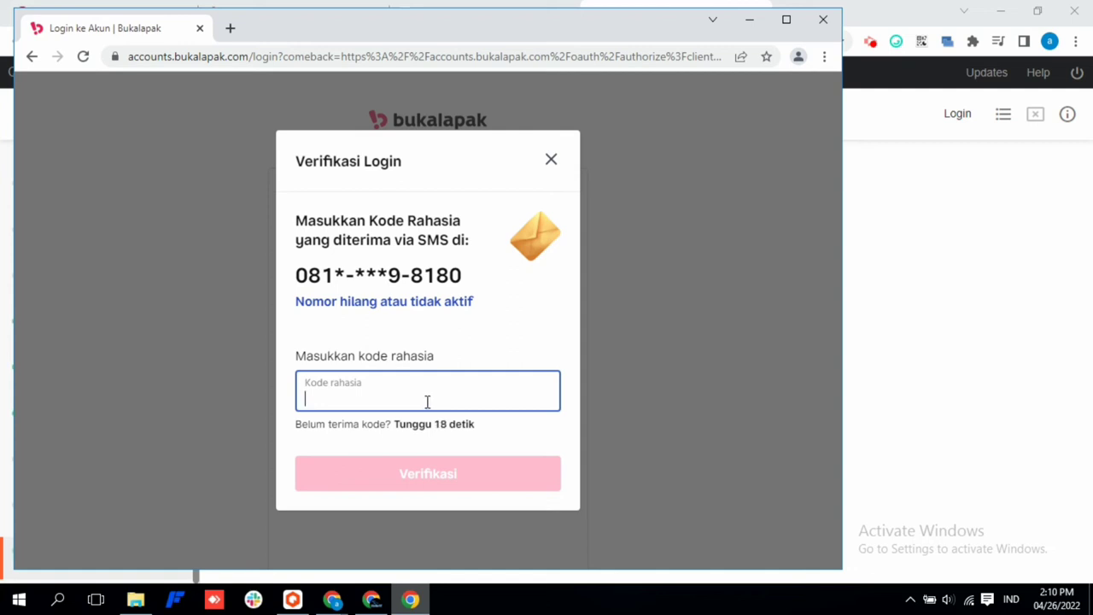
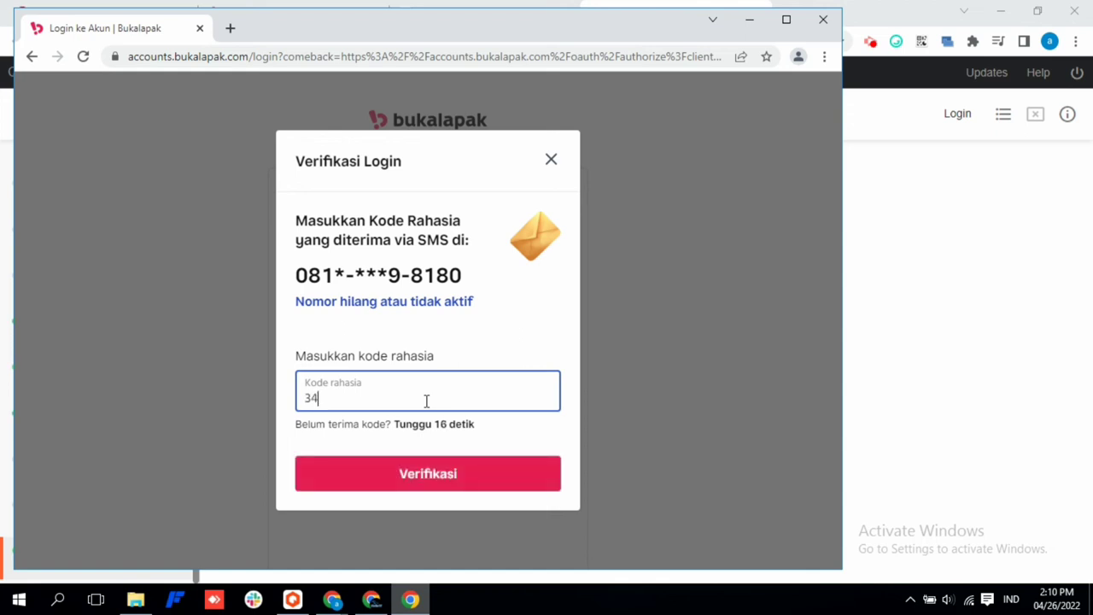
{"action": "left_click", "coordinate": [442, 476]}
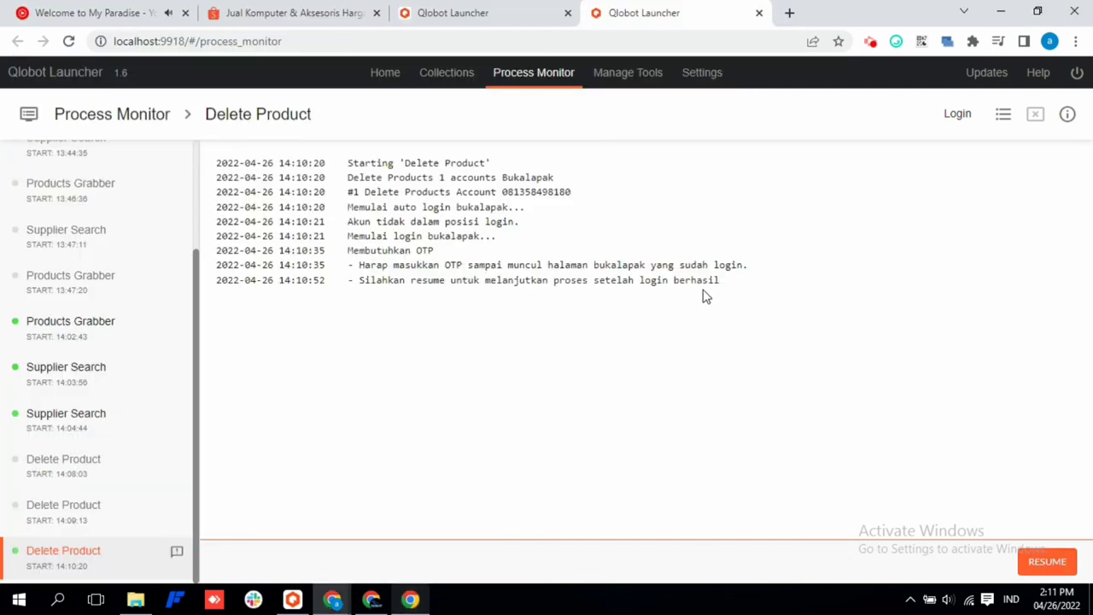
Resume the paused Bukalapak run, dismiss Resume Success, and go back to Delete Product Lite once it finishes.
{"action": "left_click", "coordinate": [1046, 562]}
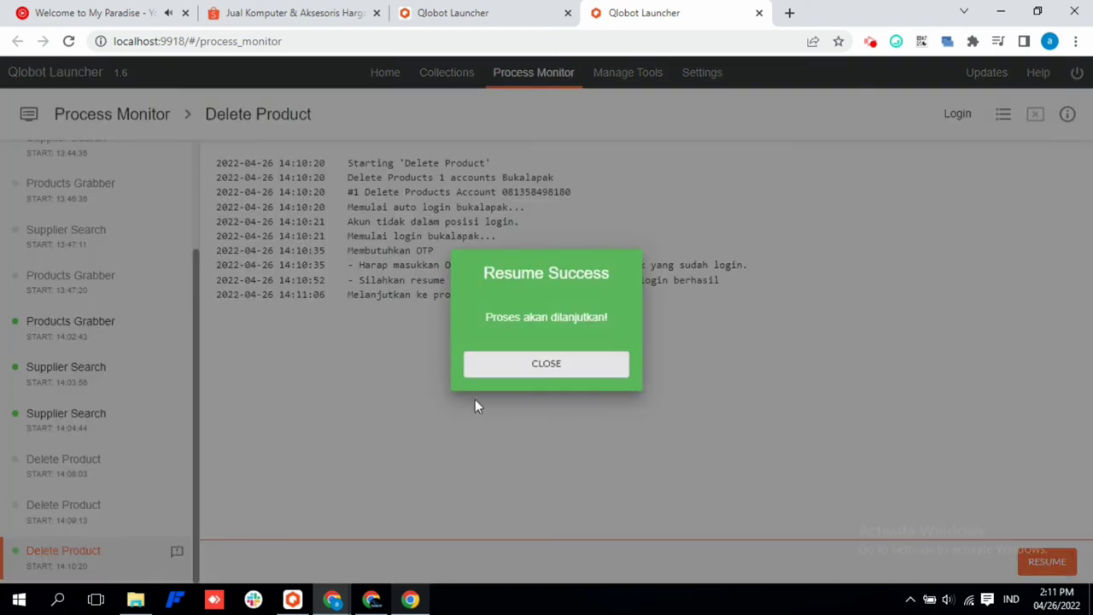
{"action": "left_click", "coordinate": [513, 373]}
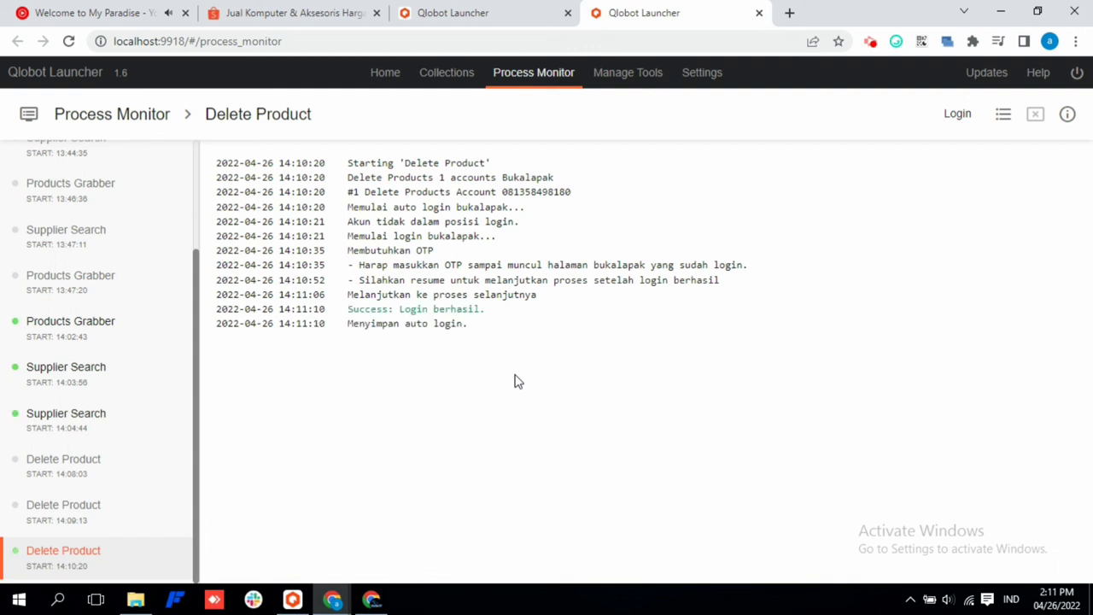
{"action": "left_click", "coordinate": [474, 14]}
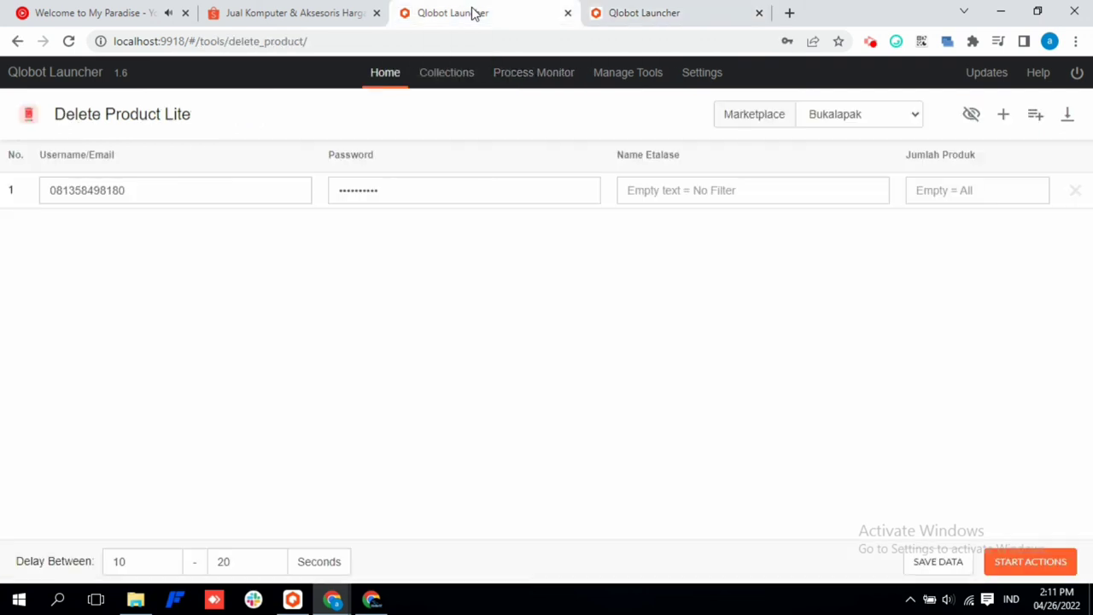